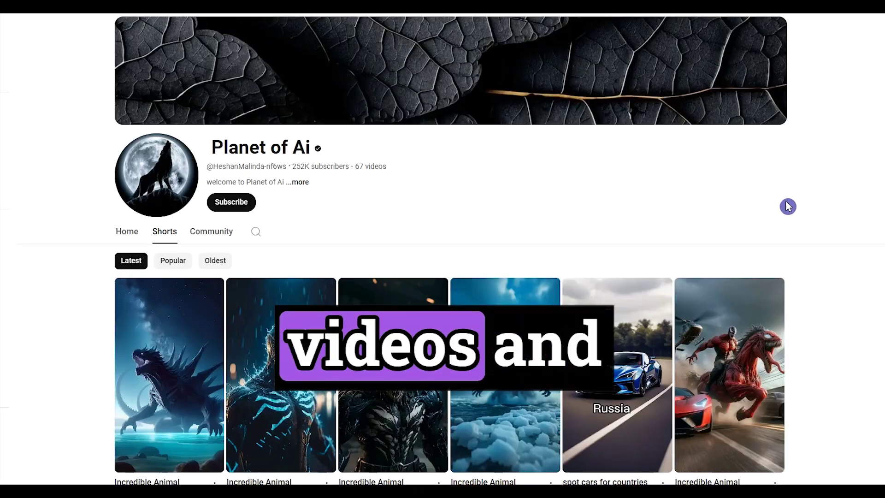
- Scroll the AI animal-creations grid, open a hybrid post, then the armoured elephant post
scroll(841, 205, "down", 3)
scroll(841, 205, "down", 3)
scroll(842, 205, "down", 2)
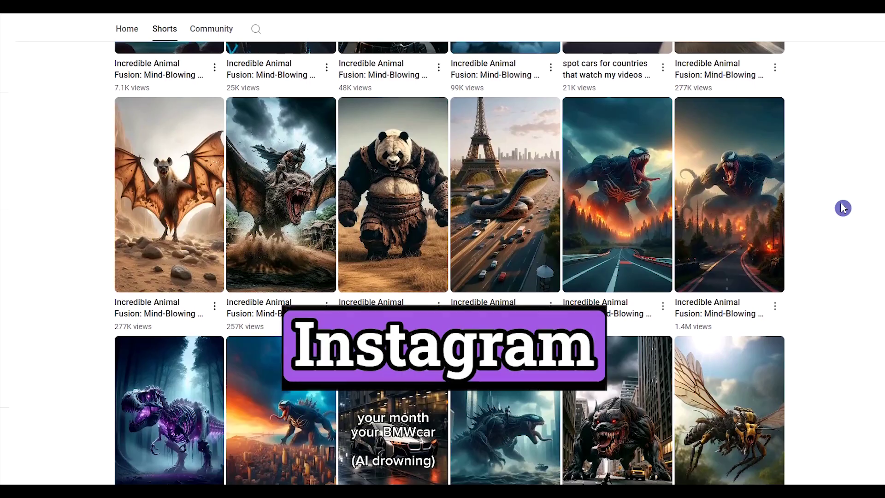
scroll(842, 208, "down", 3)
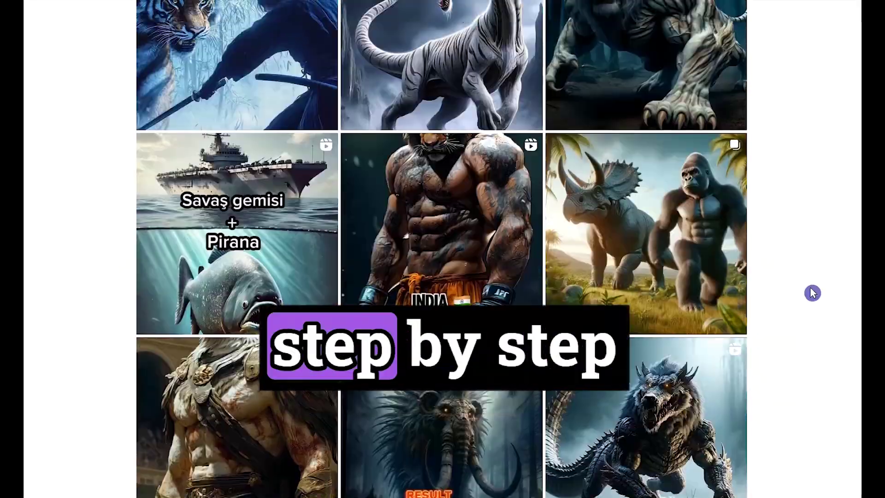
scroll(812, 294, "up", 5)
scroll(812, 293, "up", 5)
scroll(812, 293, "up", 5)
scroll(811, 293, "up", 5)
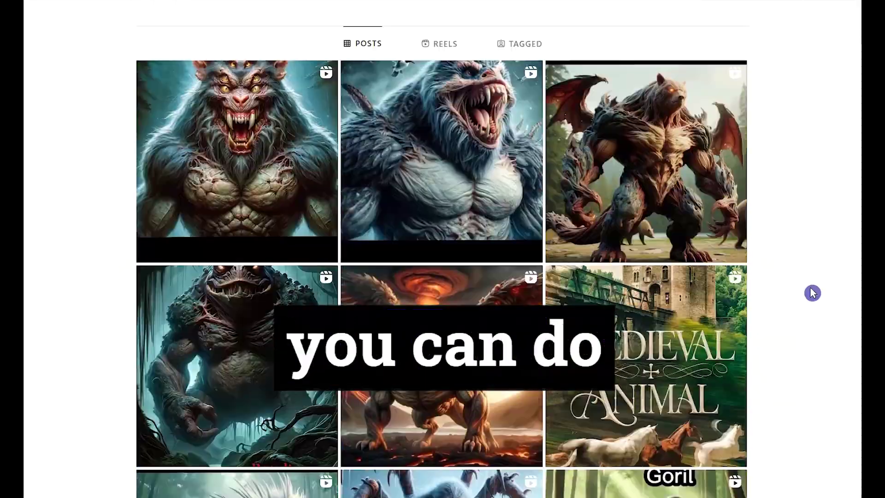
left_click(441, 350)
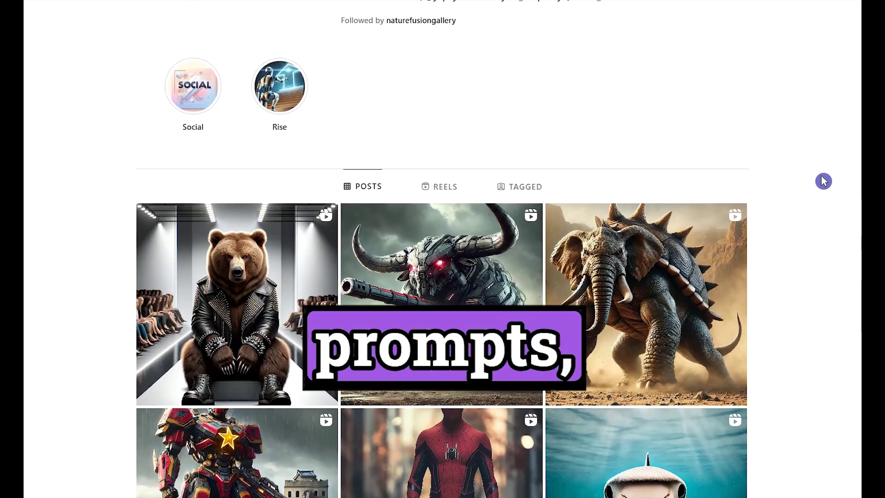
left_click(643, 270)
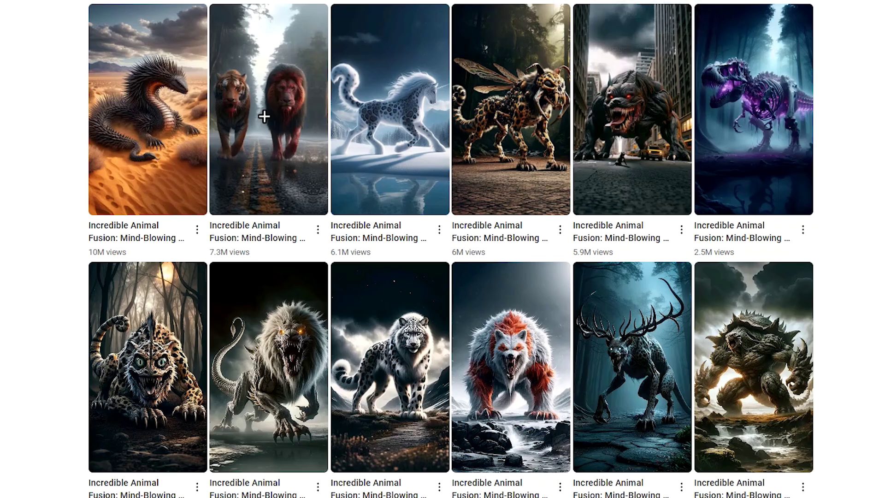
- Scroll down the Shorts grid and snip the moonlit wolf-creature thumbnail
scroll(264, 116, "down", 3)
scroll(295, 176, "down", 5)
scroll(332, 249, "down", 5)
scroll(369, 323, "down", 4)
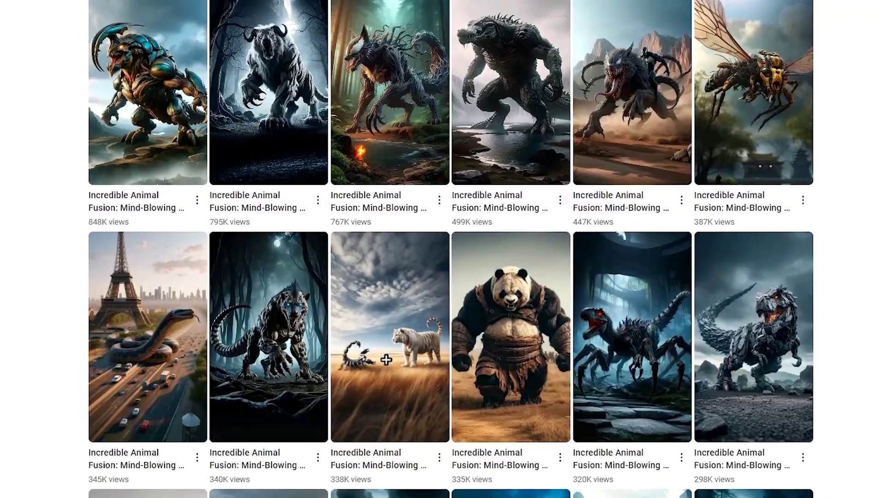
scroll(386, 359, "down", 5)
scroll(386, 359, "down", 4)
left_click_drag(697, 32, 812, 243)
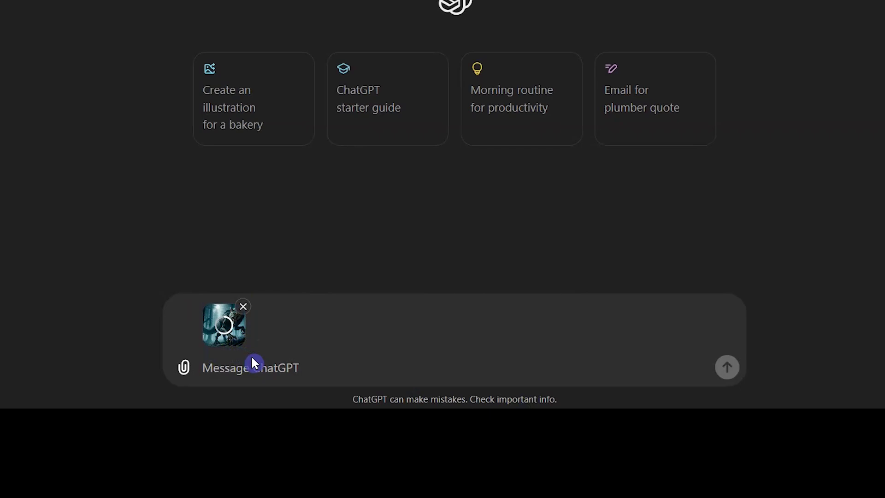
- Ask for 20 animal names, then draft a request for a detailed tiger, spider and eagle prompt
type("Gi")
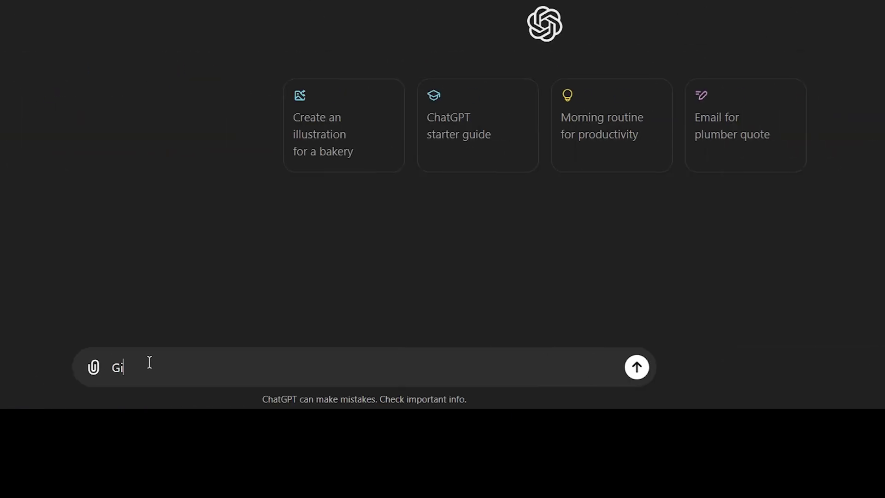
type("ve me name of 20 animals.")
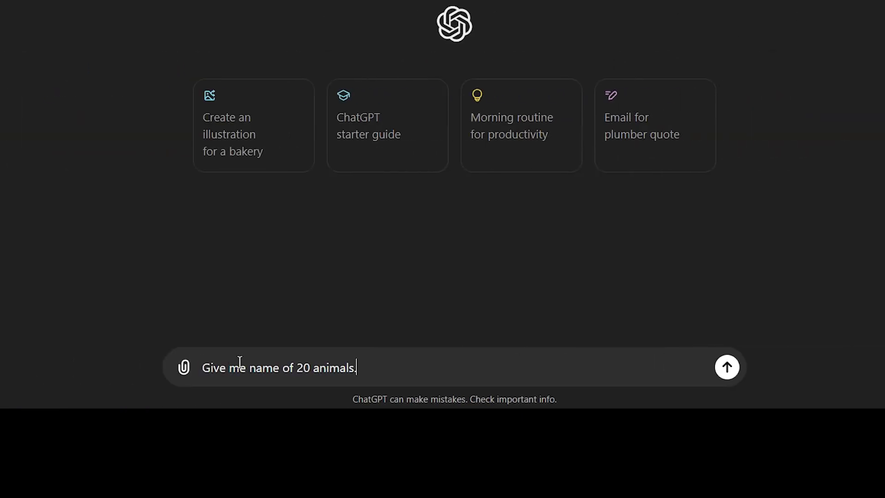
key("Return")
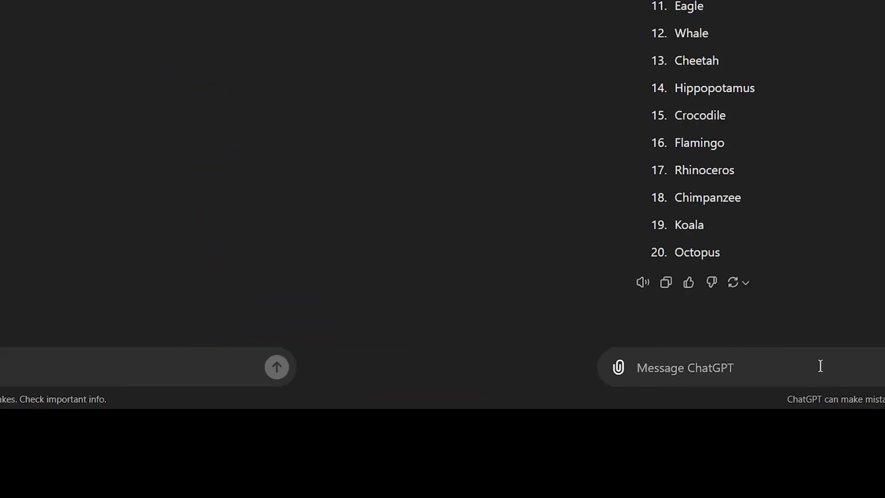
type("Give me detailed prompt up to 1000 characters to use in AI image generator. I want a realistic image of a white tiger, a spider and an eagle near each other in misty ancient forest.")
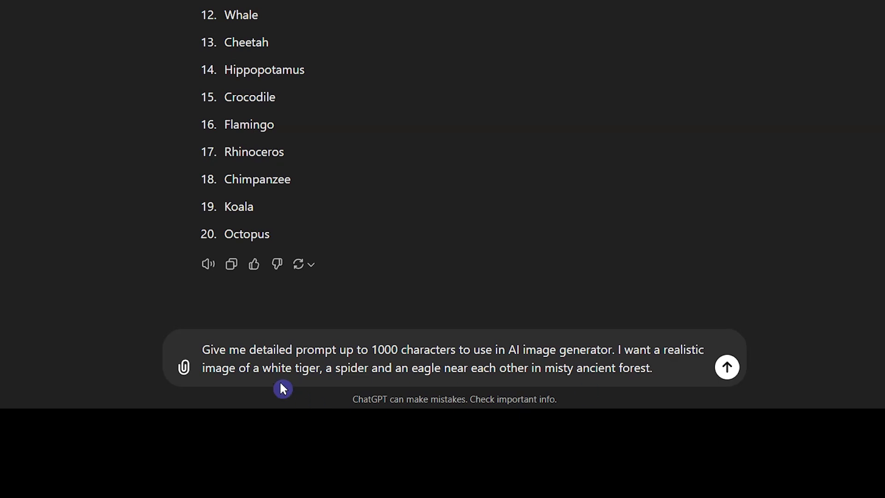
- Send the forest-scene prompt request, then the angry winged spider-tiger hybrid request
key("Return")
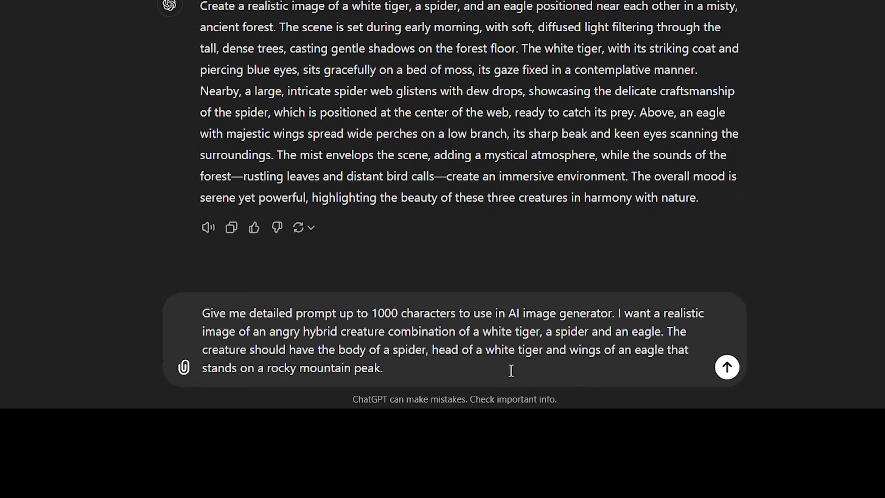
key("Return")
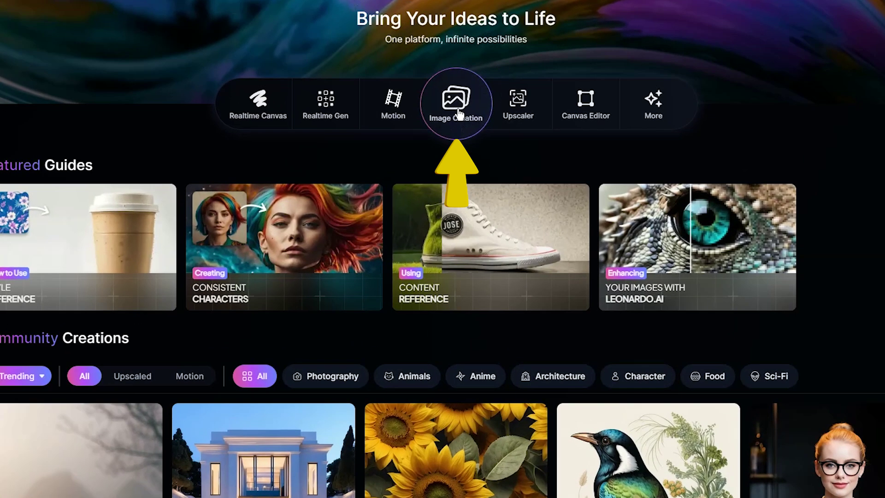
- Copy ChatGPT's misty-forest prompt into Leonardo's Image Creation prompt box
left_click(458, 113)
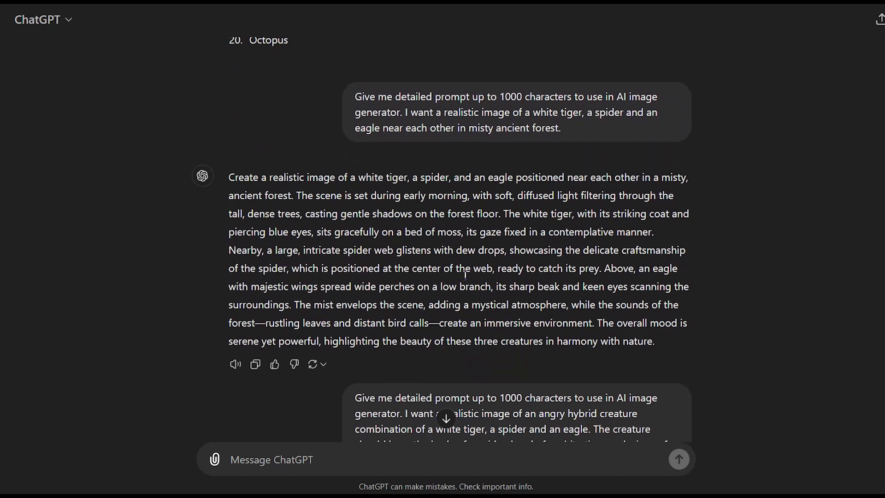
left_click_drag(229, 178, 699, 347)
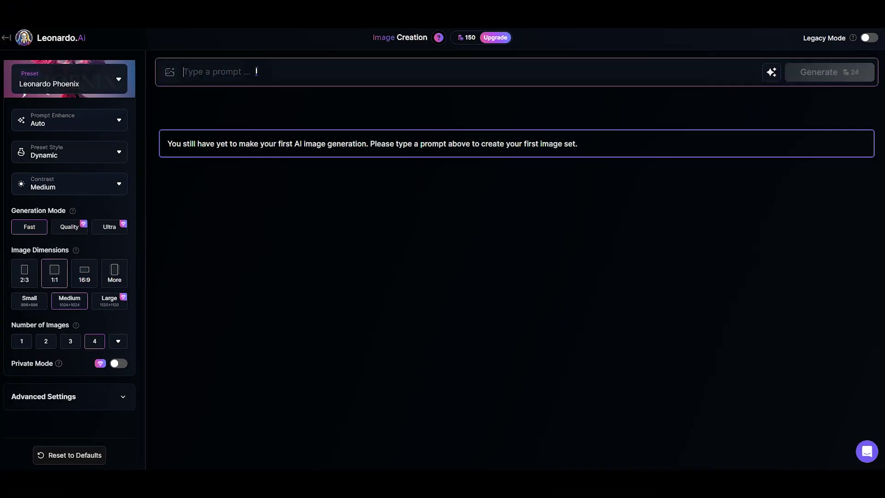
type("Create a realistic image of a white tiger, a spider, and an eagle positioned near each other in a misty, ancient forest. The scene is set during early morning, with soft, diffused light filtering through the tall, dense trees, casting gentle shadows on the forest floor. The white tiger, with its striking coat and piercing blue eyes, sits gracefully on a bed of moss, its gaze fixed in a contemplative manner. Nearby, a large, intricate spider web glistens with dew drops, showcasing the delicate craftsmanship of the spider, which is positioned at the center of the web, ready to catch its prey. Above, an eagle with majestic wings spread wide perches on a low branch, its sharp beak and keen eyes scanning the surroundings. The mist envelops the scene, adding a mystical atmosphere, while the sounds of the forest—rustling leaves and distant bird calls—create an immersive environment. The overall mood is serene yet powerful, highlighting the beauty of these three creatures in harmony with nature.")
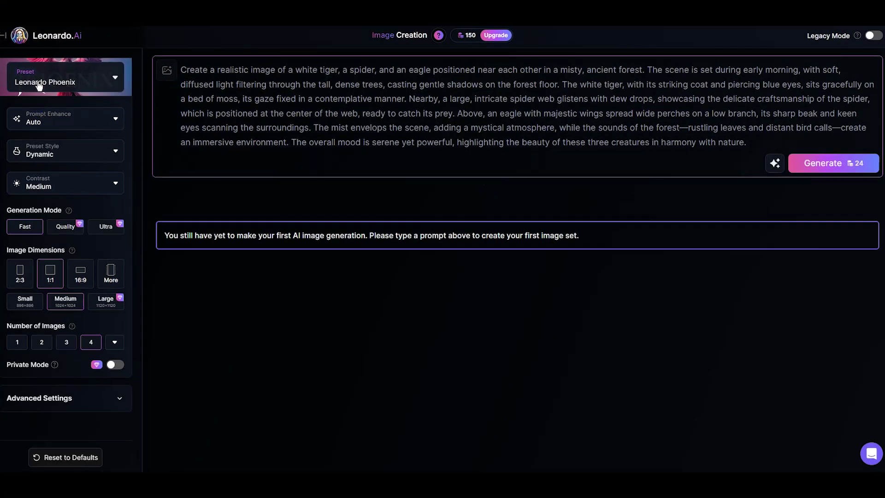
- Review the style presets and the Advanced Settings before generating
left_click(39, 86)
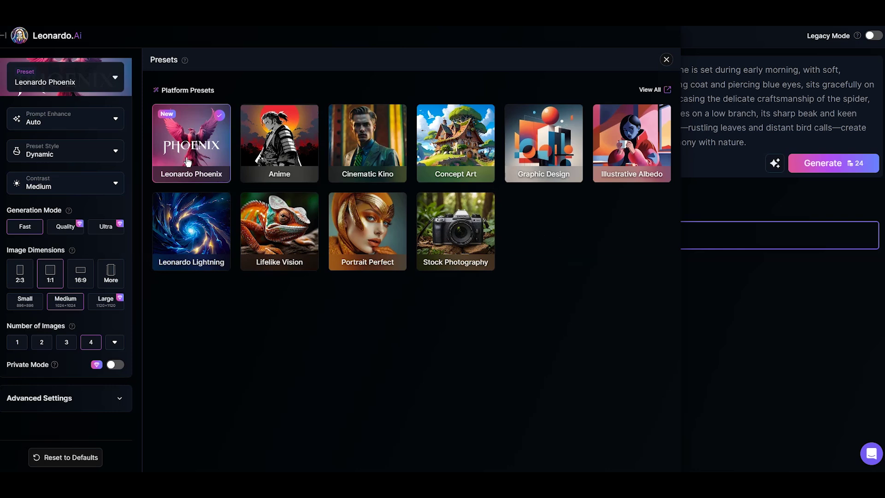
left_click(666, 59)
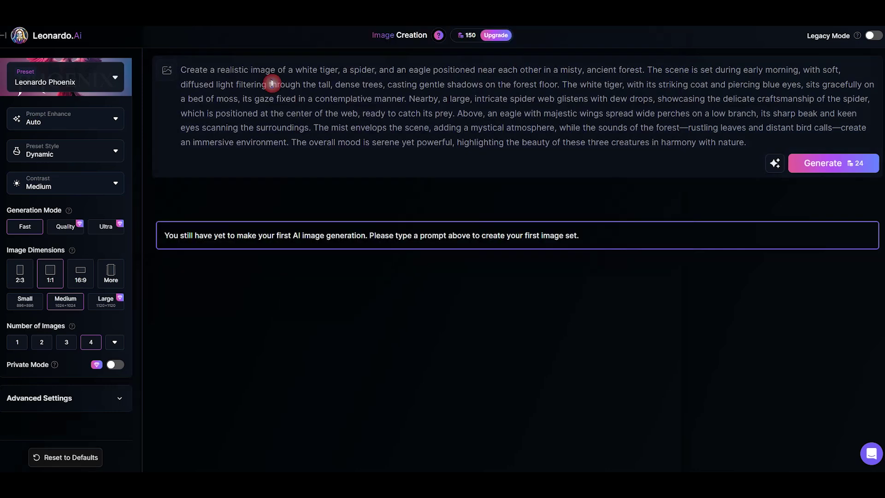
left_click(86, 393)
scroll(86, 386, "down", 3)
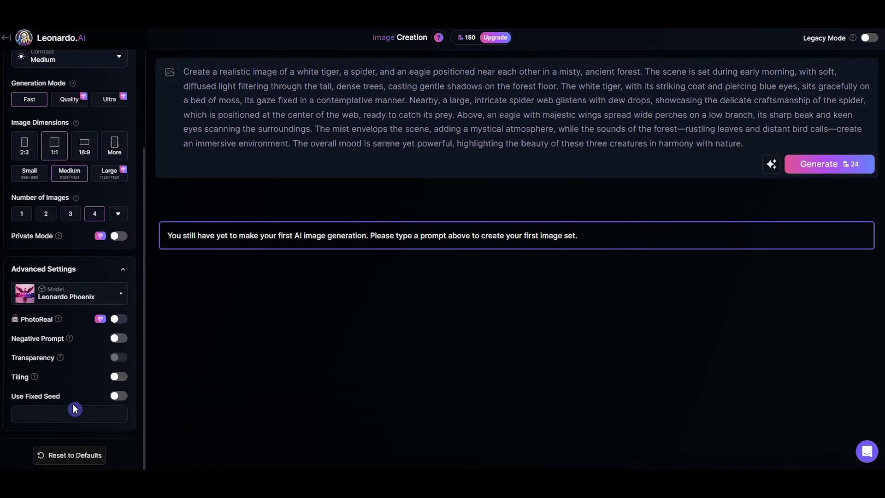
left_click(118, 339)
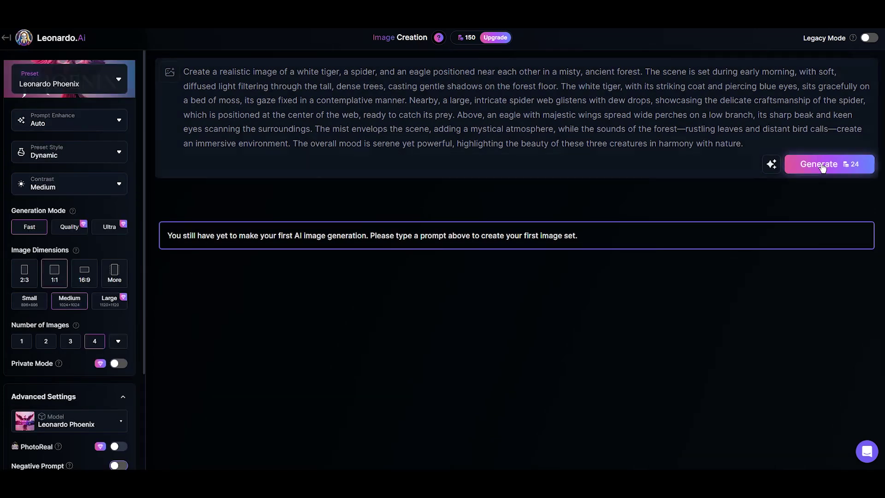
- Generate four images from the forest prompt and browse them in the image viewer
left_click(823, 167)
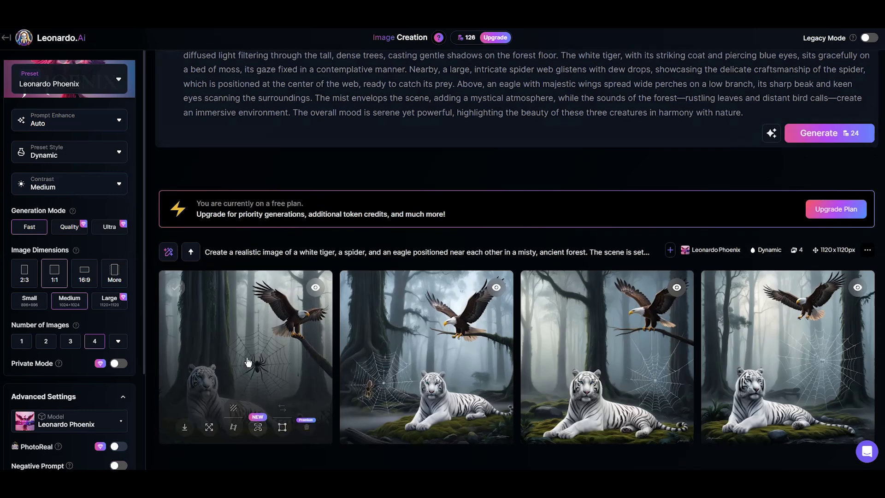
left_click(678, 242)
left_click(651, 257)
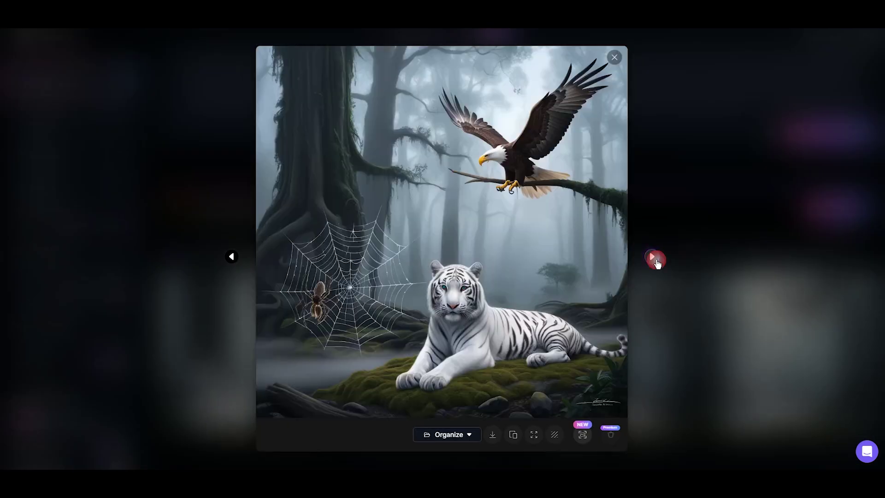
left_click(651, 258)
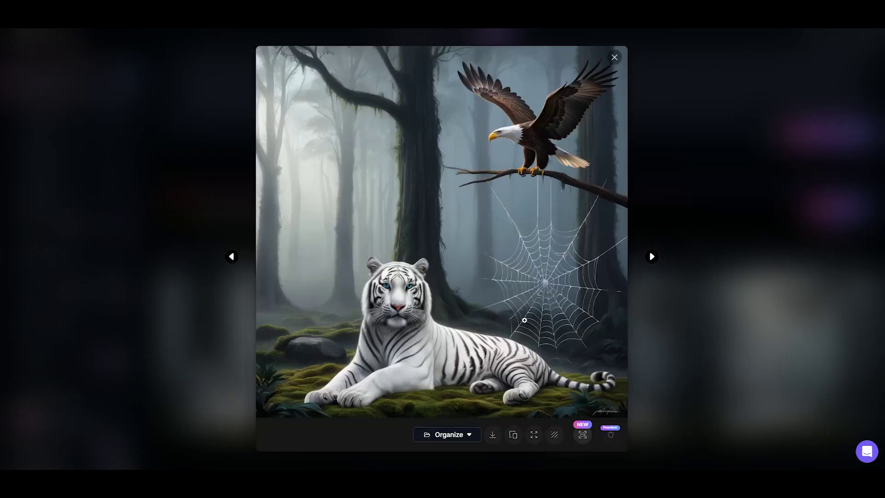
left_click(615, 58)
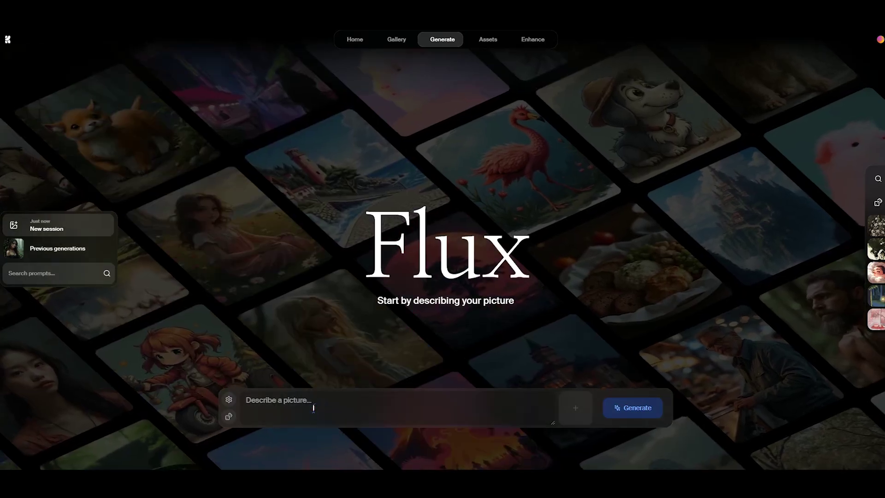
- Generate Flux images from the pasted forest prompt and enlarge the second one
key("ctrl+v")
left_click(638, 377)
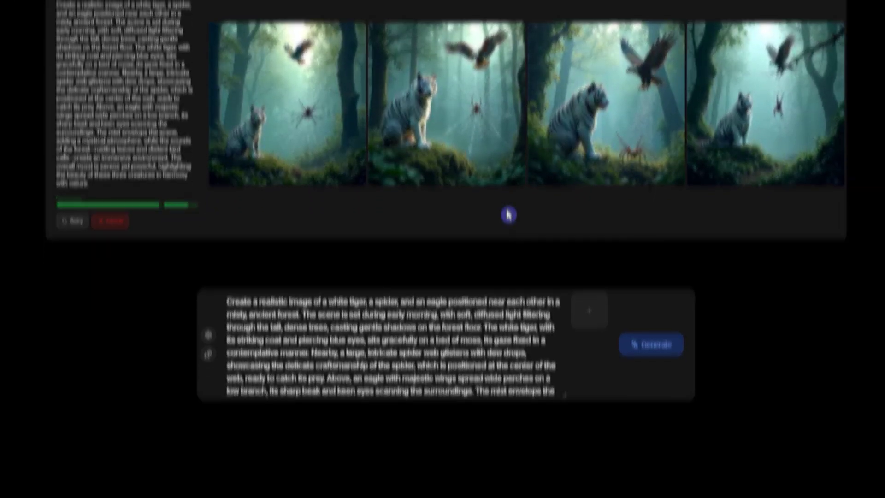
left_click(507, 214)
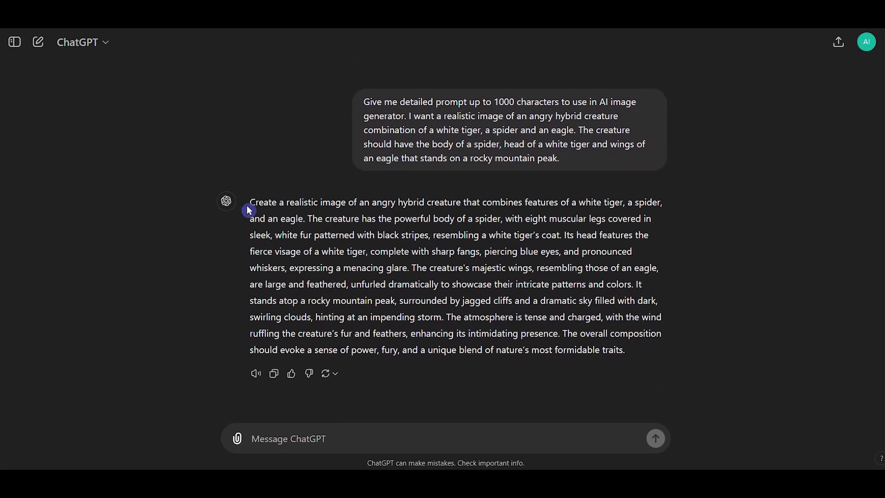
- Replace Leonardo's prompt with ChatGPT's winged spider-tiger hybrid prompt
left_click_drag(249, 210, 584, 352)
key("ctrl+c")
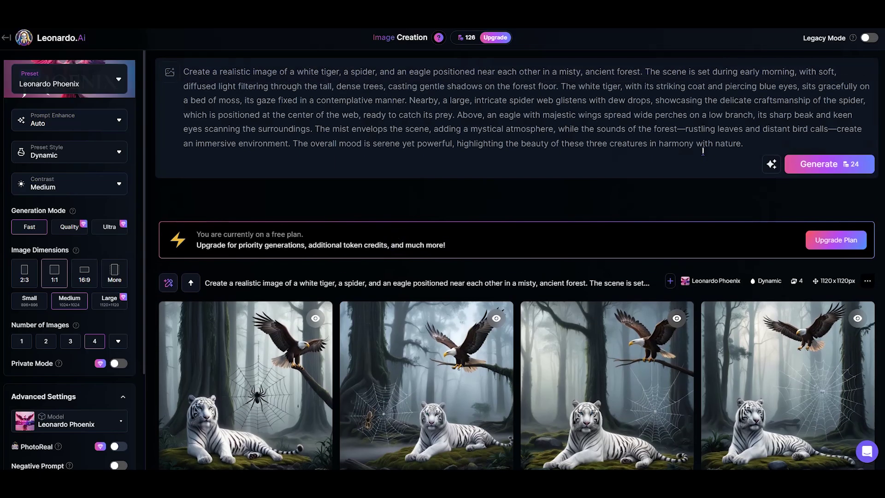
left_click_drag(183, 71, 743, 144)
key("ctrl+v")
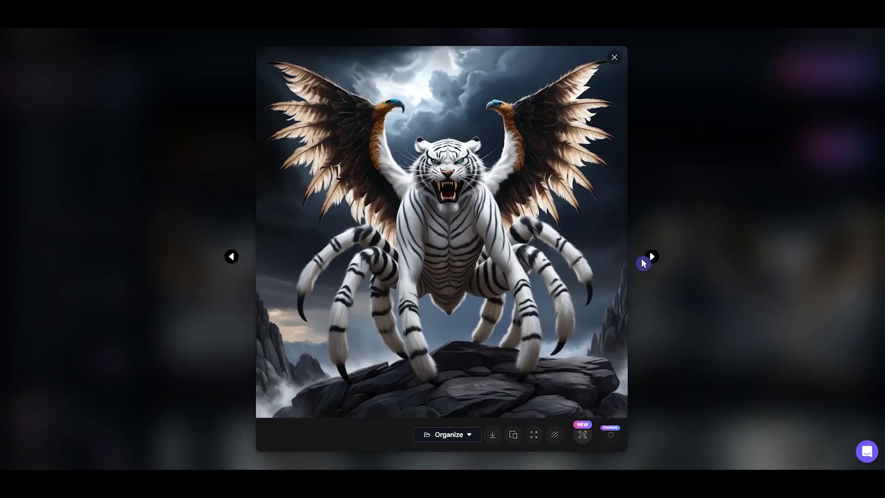
- Browse the generated hybrid creature images, then close the viewer
left_click(651, 257)
left_click(651, 256)
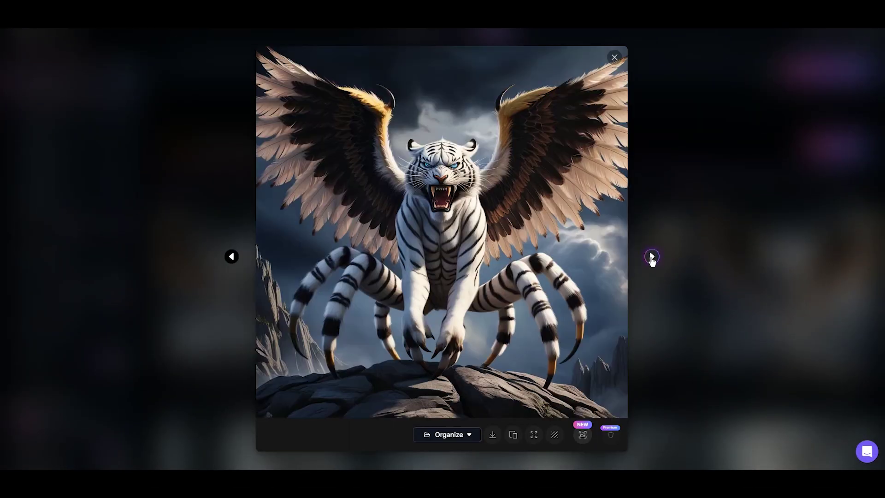
left_click(614, 58)
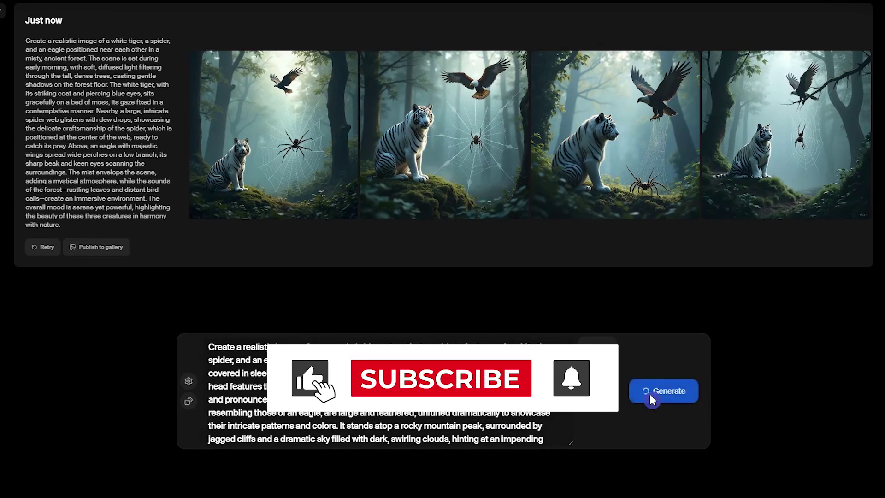
- Generate hybrid creature images from the prompt in Krea and view another result
left_click(649, 392)
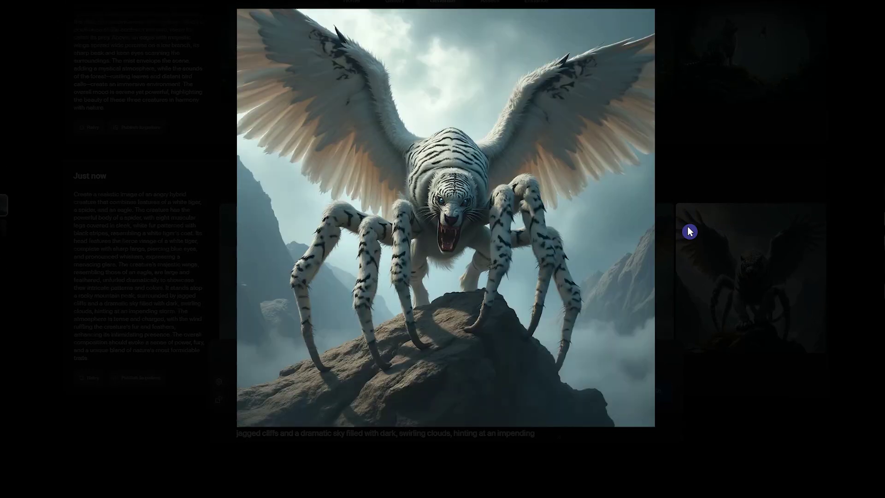
left_click(690, 231)
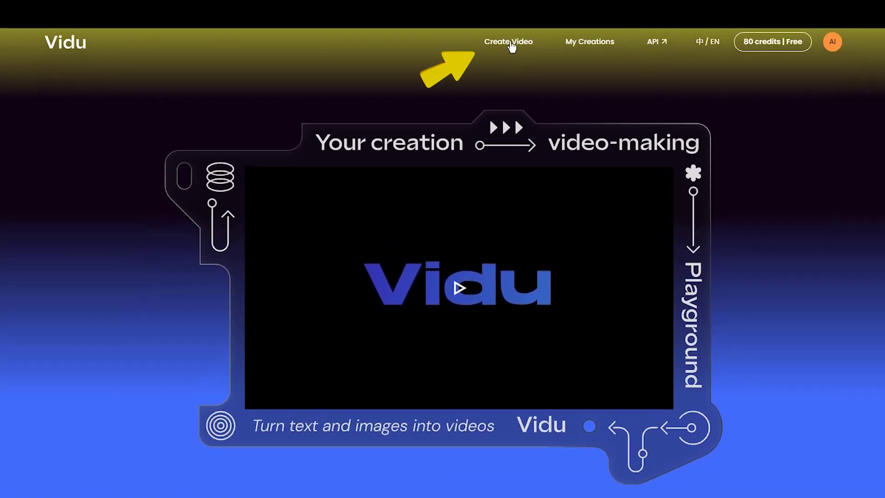
- Start a new Vidu video with 002.png uploaded as the start frame
left_click(509, 42)
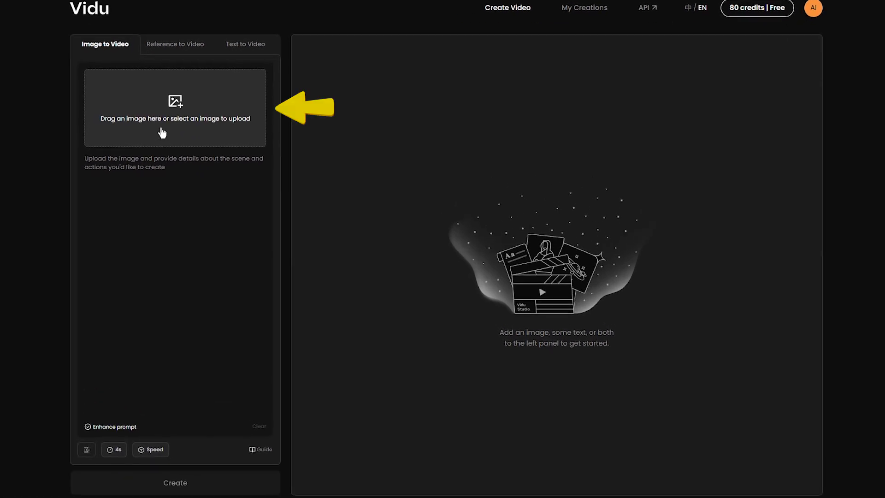
left_click_drag(719, 258, 185, 111)
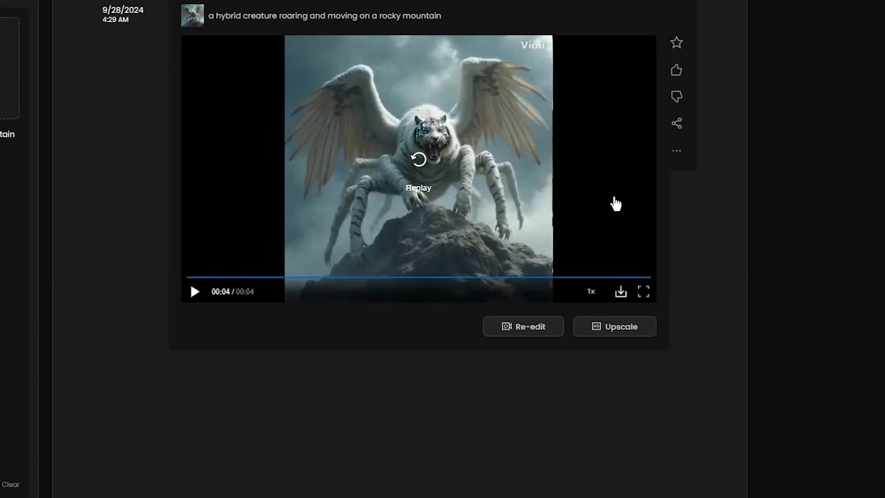
- Upscale the creature clip to HD in Vidu
left_click(615, 329)
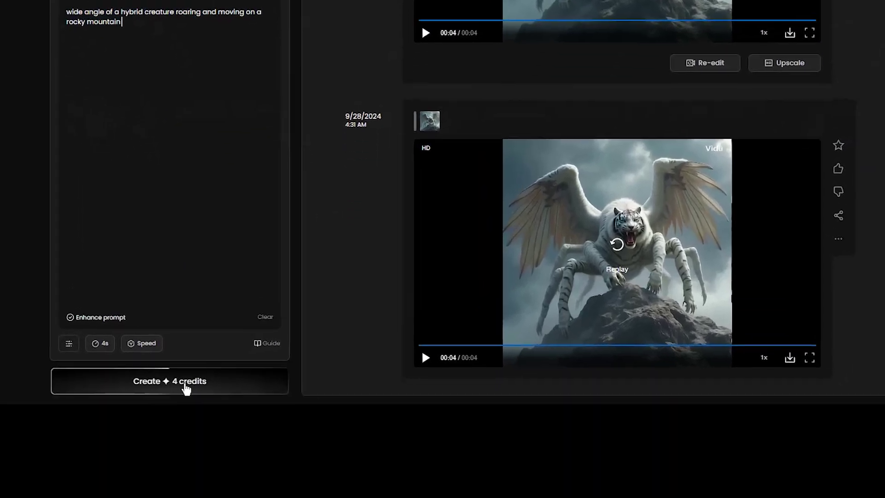
- Generate a new clip whose prompt begins 'wide angle of' the roaring hybrid
left_click(230, 440)
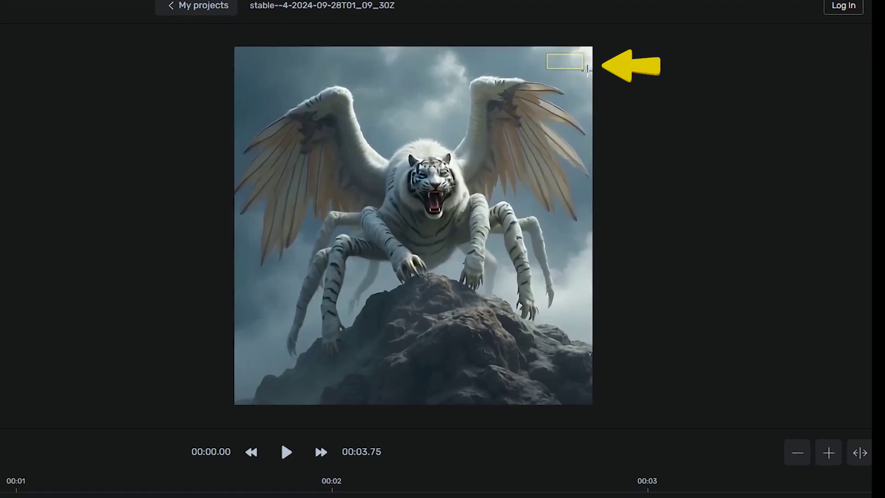
- Erase the Vidu watermark box, check the playback is clean, and save the video
left_click_drag(587, 69, 589, 70)
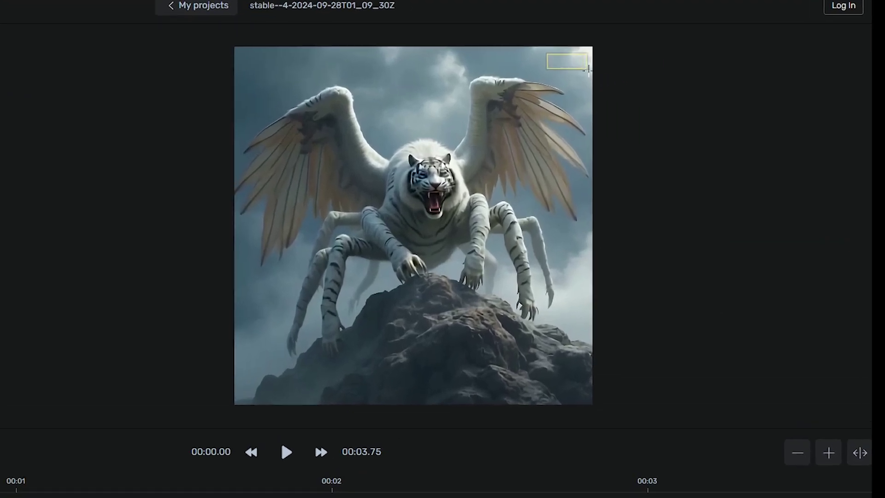
left_click(184, 140)
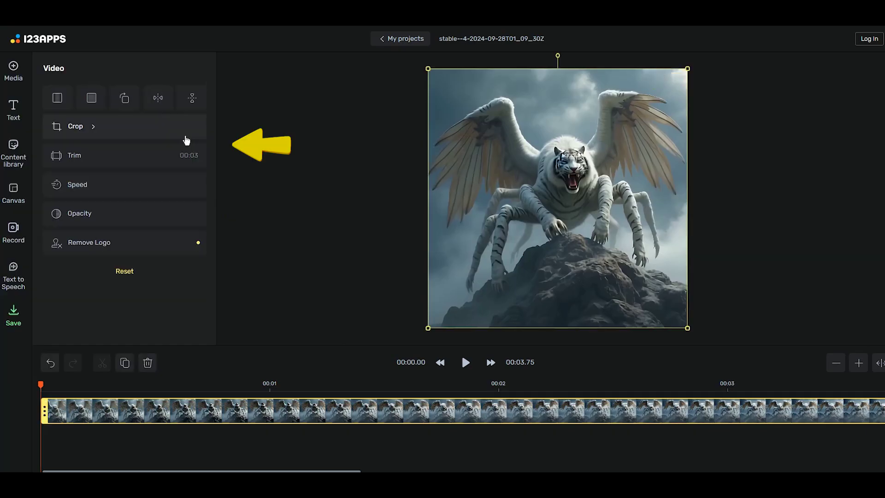
left_click(466, 362)
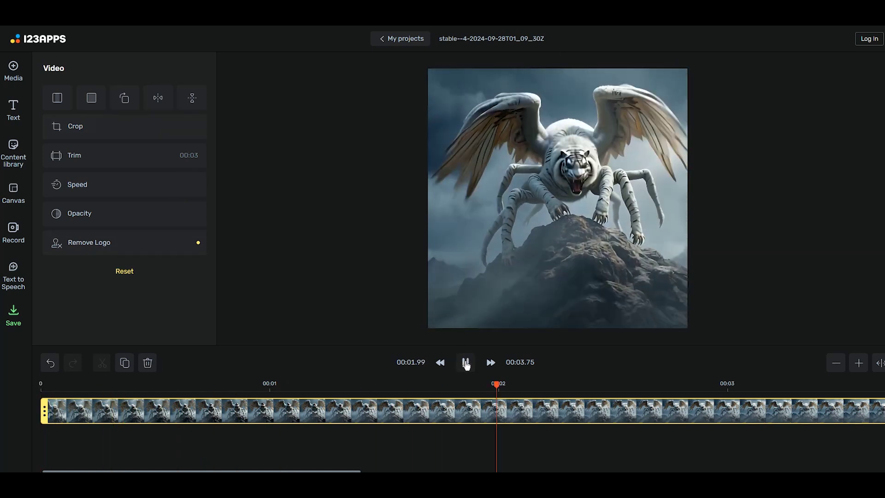
left_click(15, 321)
left_click(168, 241)
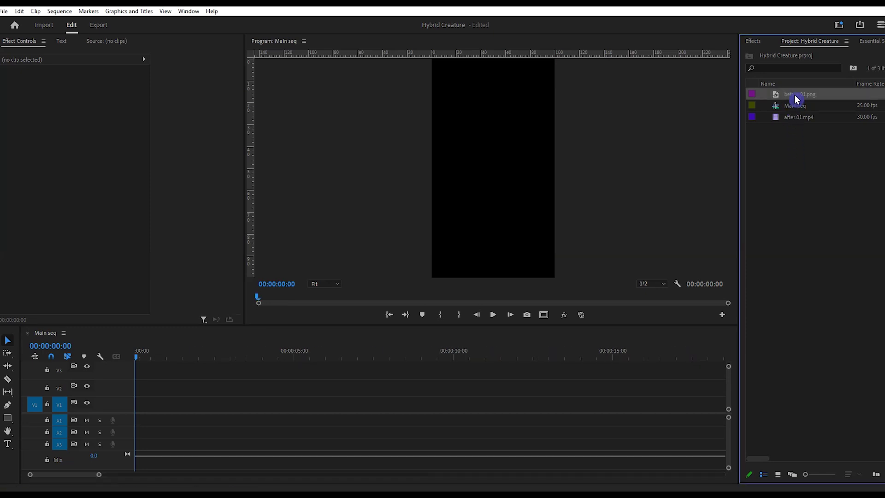
- Place before.01.png then after.01.mp4 on V1, trimming the image to 2 seconds
left_click_drag(790, 98, 216, 443)
mouse_move(823, 112)
left_mouse_down()
mouse_move(297, 404)
mouse_move(197, 402)
mouse_move(229, 413)
left_mouse_up()
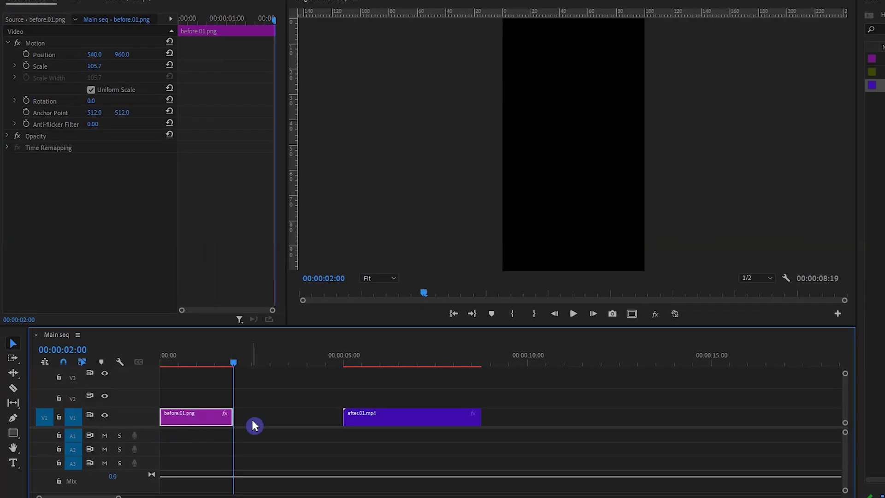
left_click(360, 413)
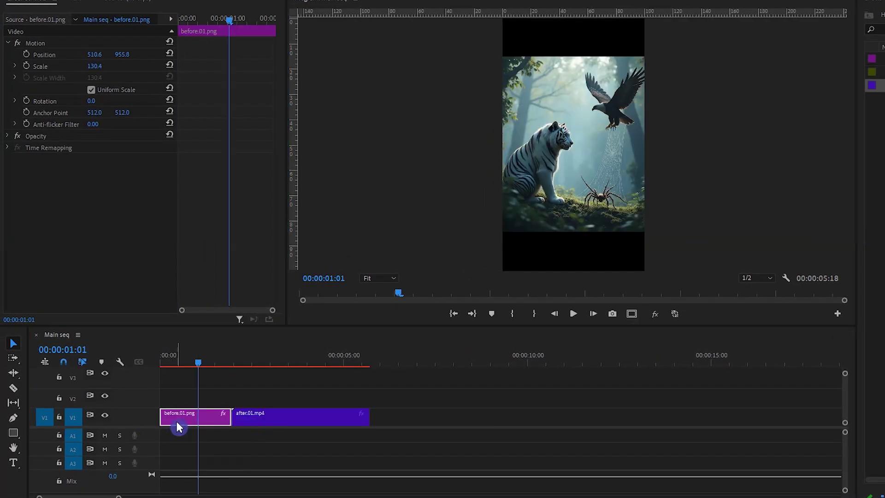
- Copy the image onto V2, lock V2, and scale up the V1 image
left_click_drag(177, 425, 179, 405)
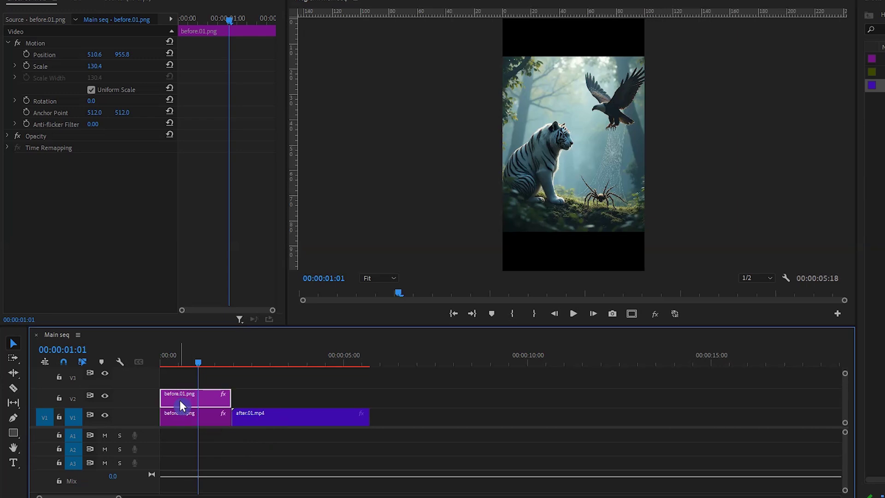
left_click(571, 138)
left_click_drag(570, 231, 569, 322)
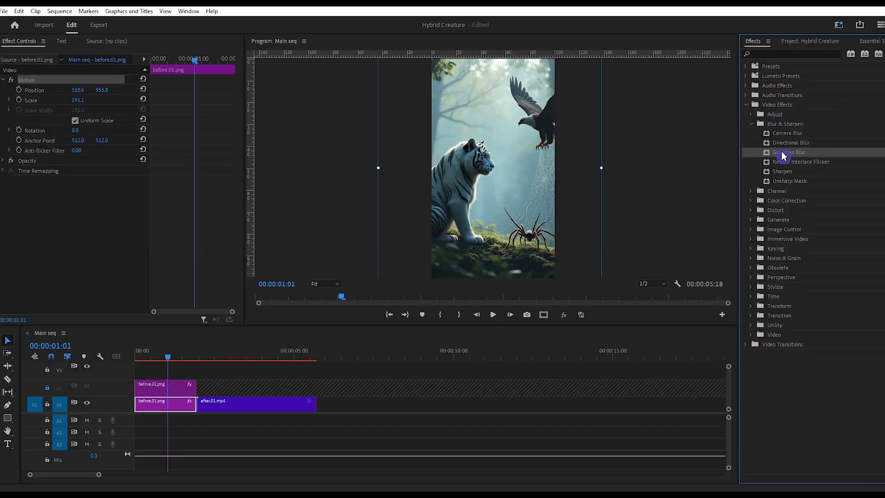
- Give the lower image copy a Gaussian Blur of 70, then unlock and show V2
left_click_drag(784, 156, 182, 403)
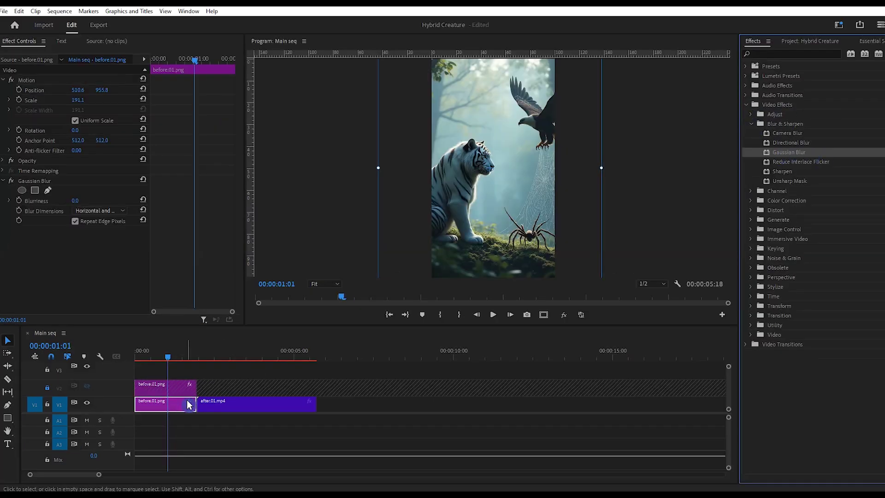
left_click(87, 199)
type("70")
key("Return")
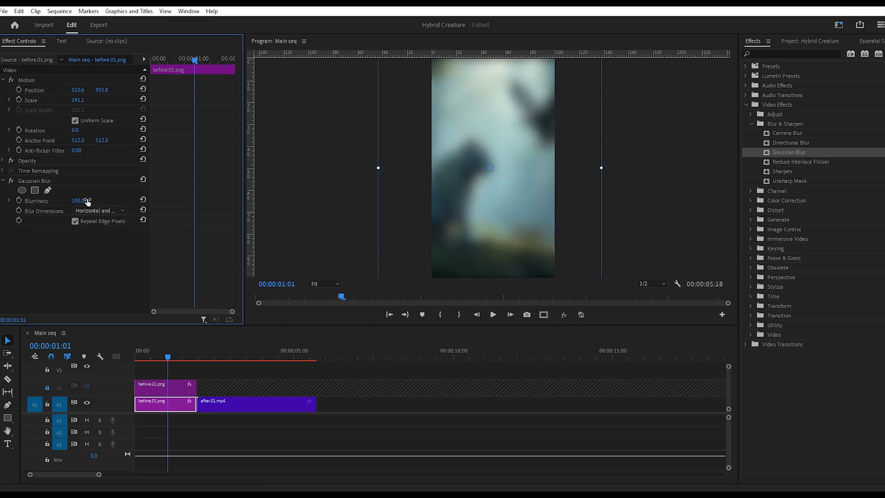
left_click(47, 387)
left_click(87, 385)
- Blur the lower creature clip at 60 and scale it to 180, then preview
left_click(228, 406)
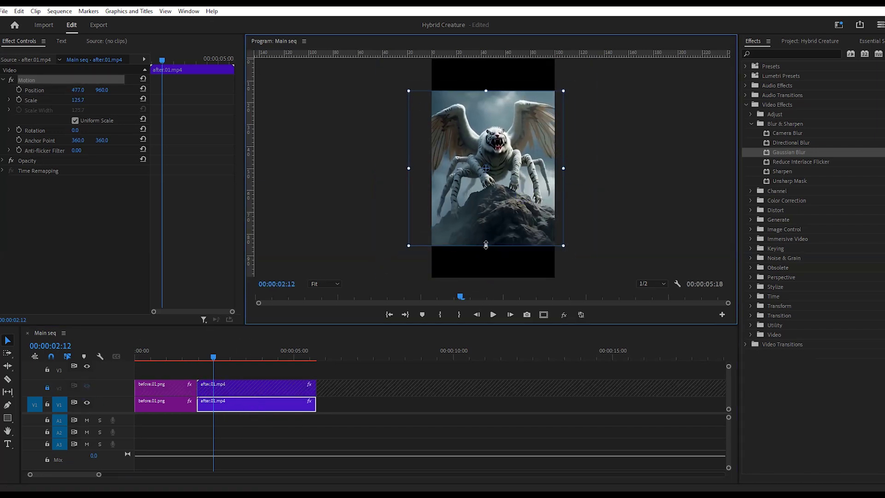
left_click(99, 191)
key("ctrl+v")
left_click(47, 387)
left_click(87, 386)
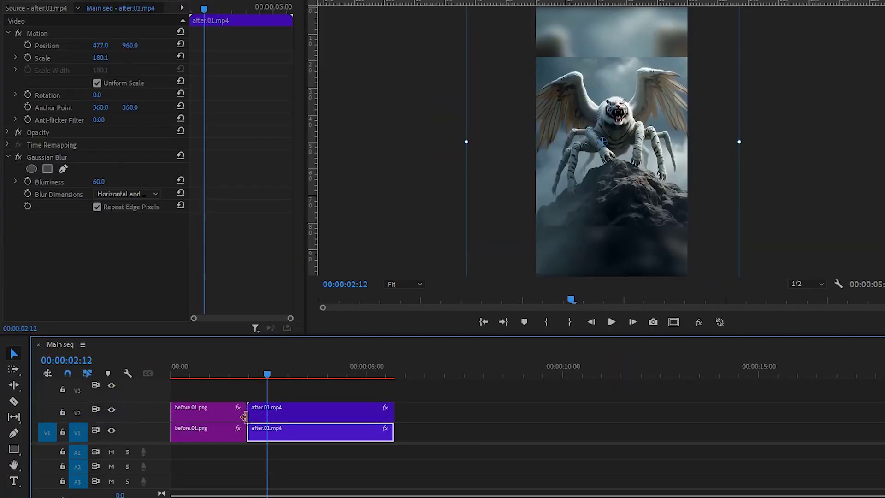
key("Home")
left_click(612, 322)
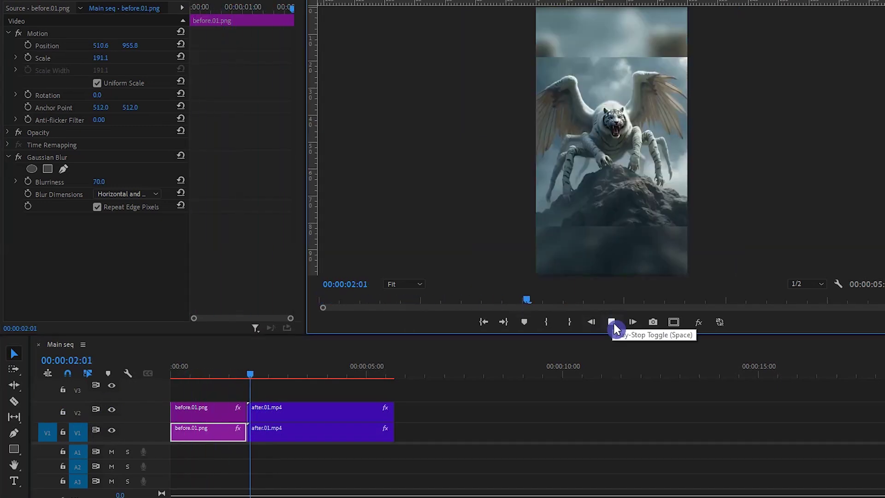
- Add 'white tiger', 'eagle', 'spider' labels and centre the Cross Zoom transition on the cut
type("white tiger")
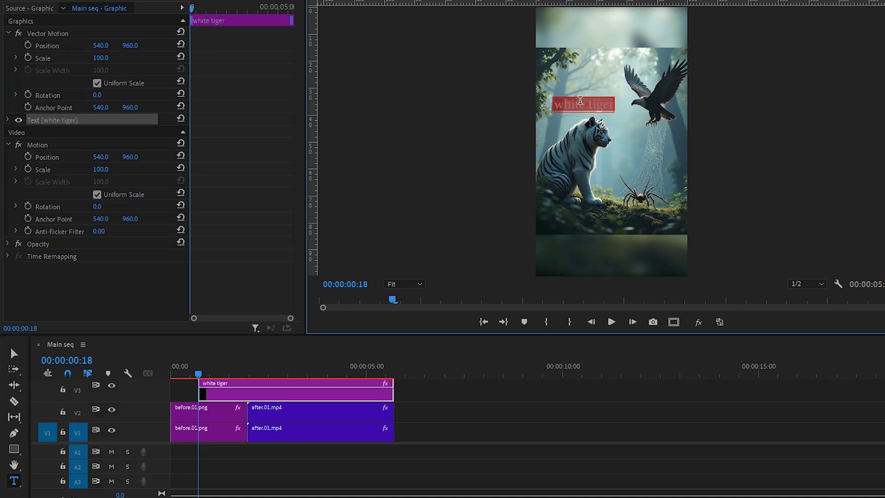
left_click(59, 272)
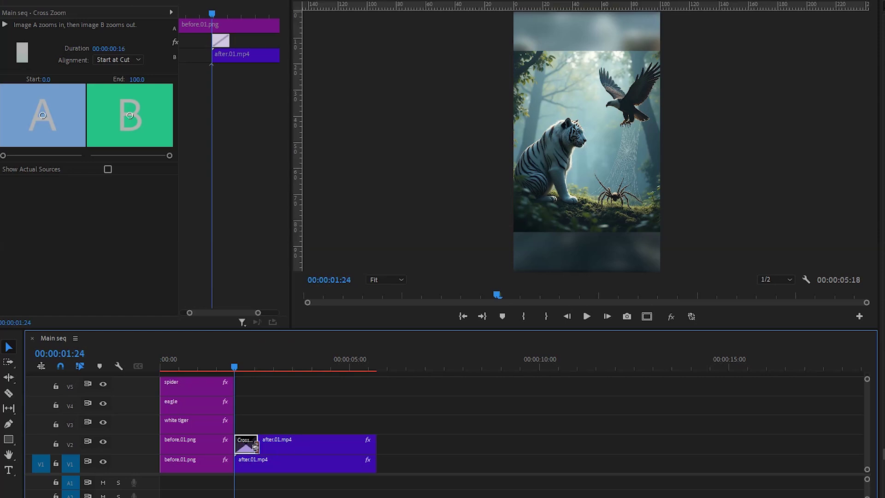
left_click(101, 99)
left_click(123, 71)
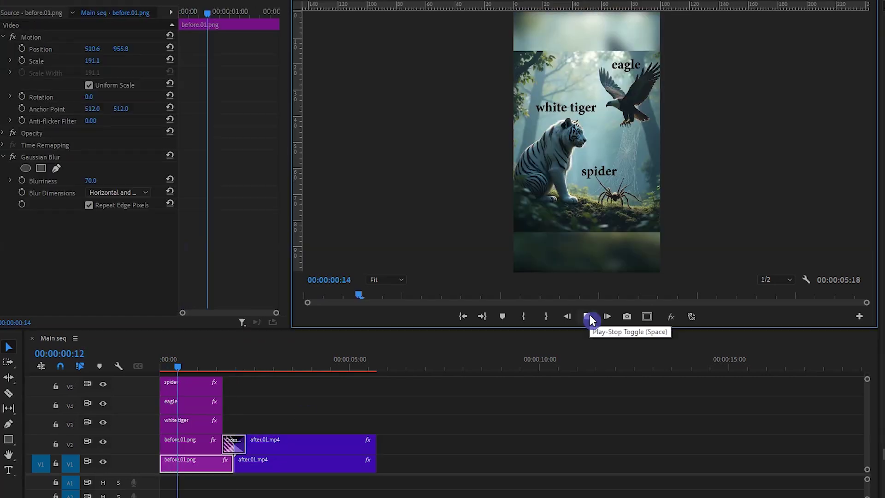
left_click(587, 316)
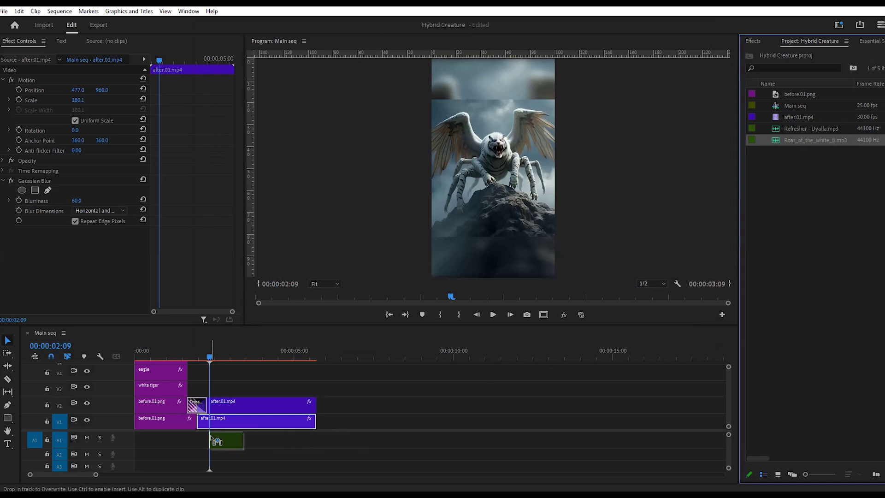
- Place the roar mp3 on A1 under the creature clip's opening and preview it
left_click_drag(297, 447, 199, 444)
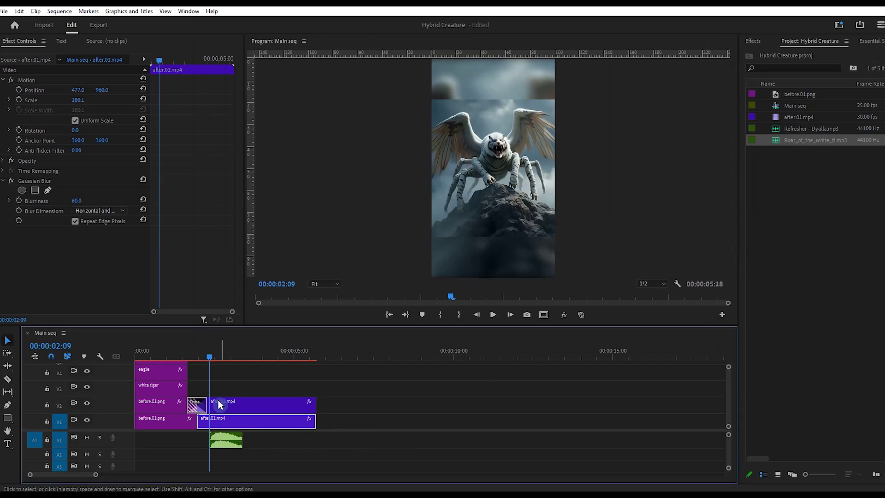
left_click(493, 315)
left_click(493, 315)
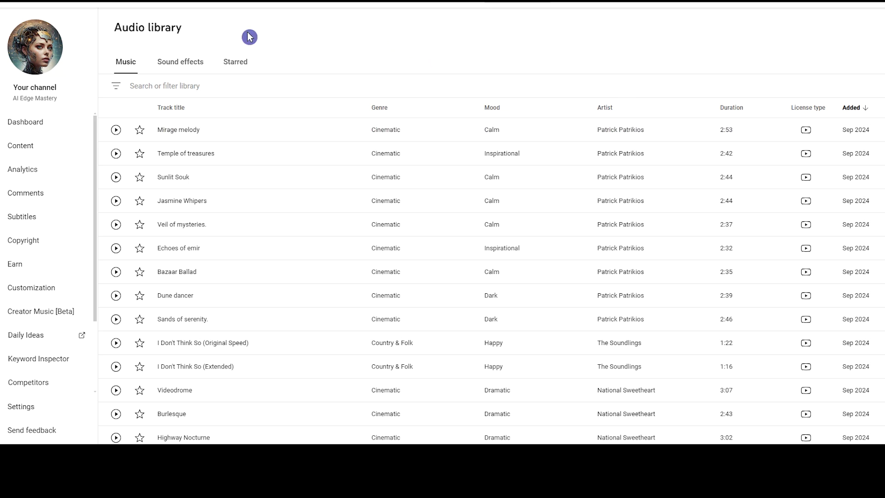
- Search YouTube Studio's Audio Library and scroll through the music tracks
left_click(203, 86)
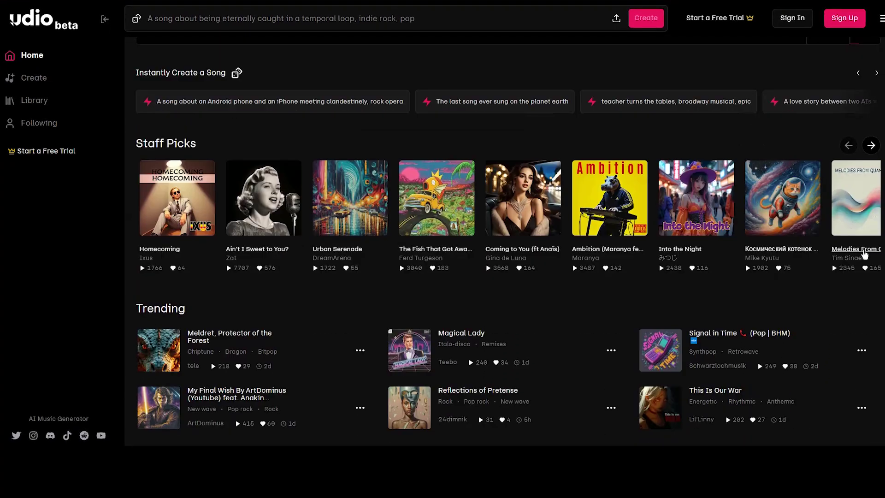
scroll(864, 255, "down", 1)
scroll(862, 257, "down", 1)
scroll(859, 259, "down", 2)
scroll(854, 263, "down", 1)
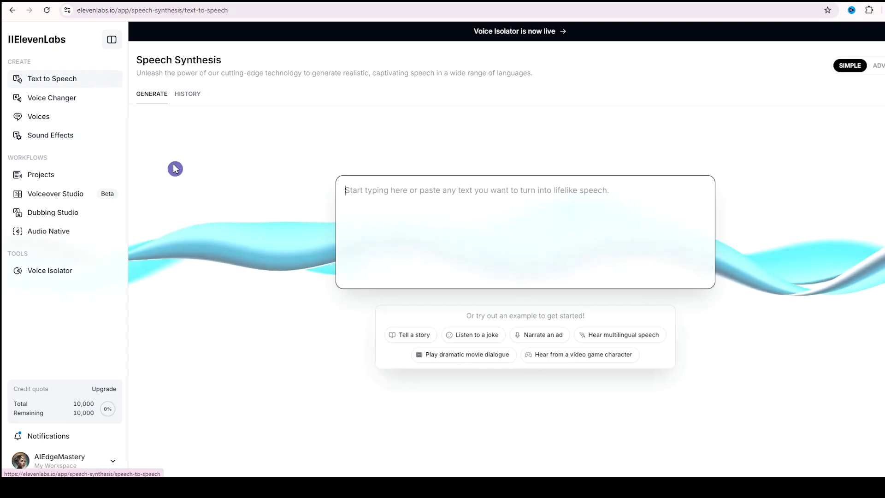
- Generate ElevenLabs sound effects from the prompt 'Tiger Roar'
left_click(55, 142)
type("Tiger Roar")
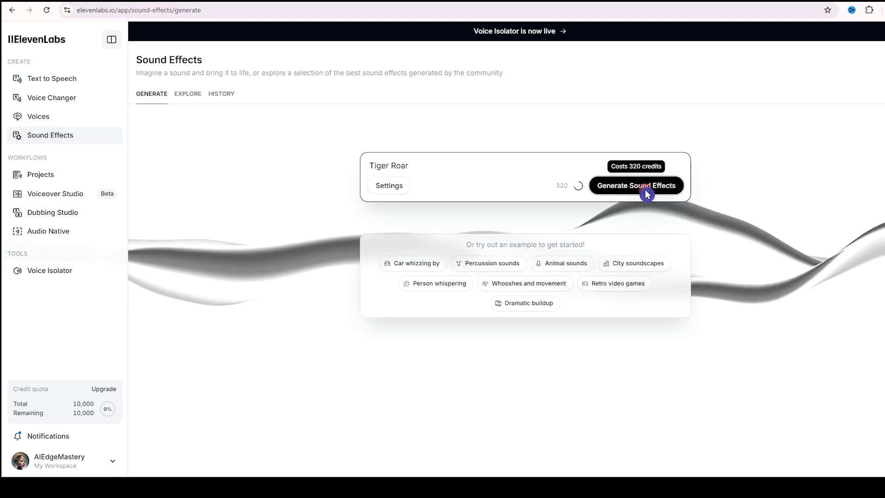
left_click(646, 189)
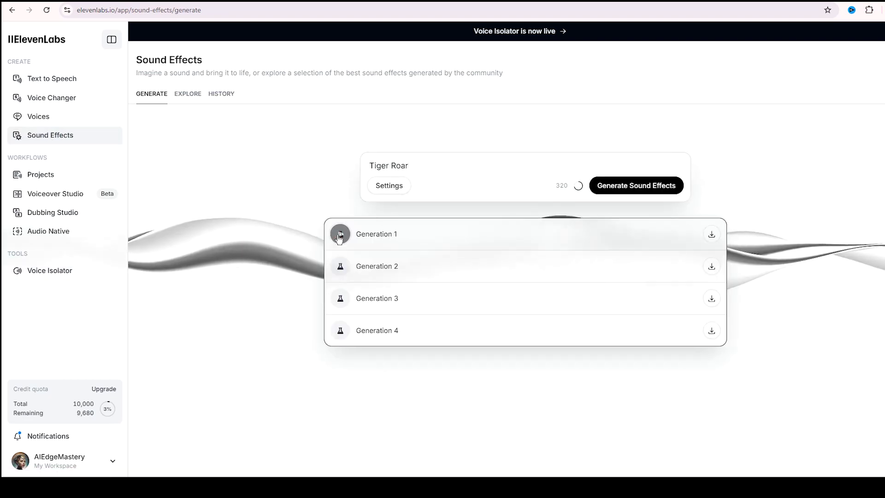
- Play Generation 1 and Generation 2 of the roars, then stop playback
left_click(339, 235)
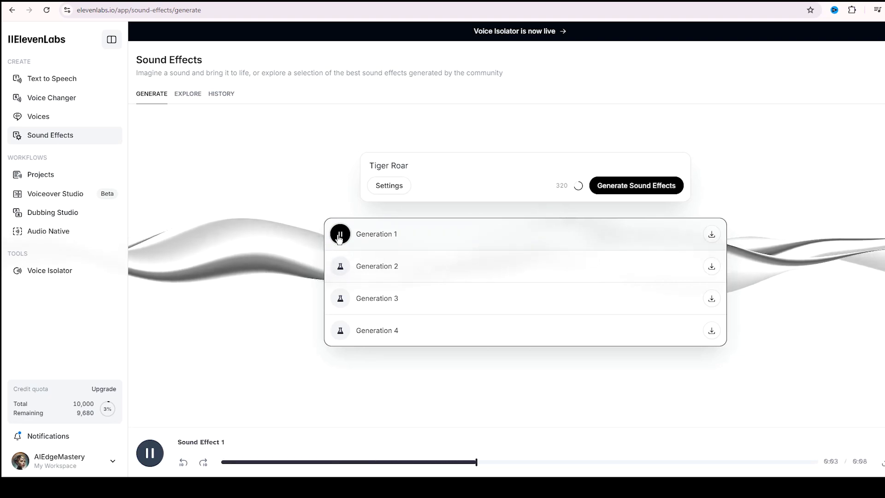
left_click(340, 268)
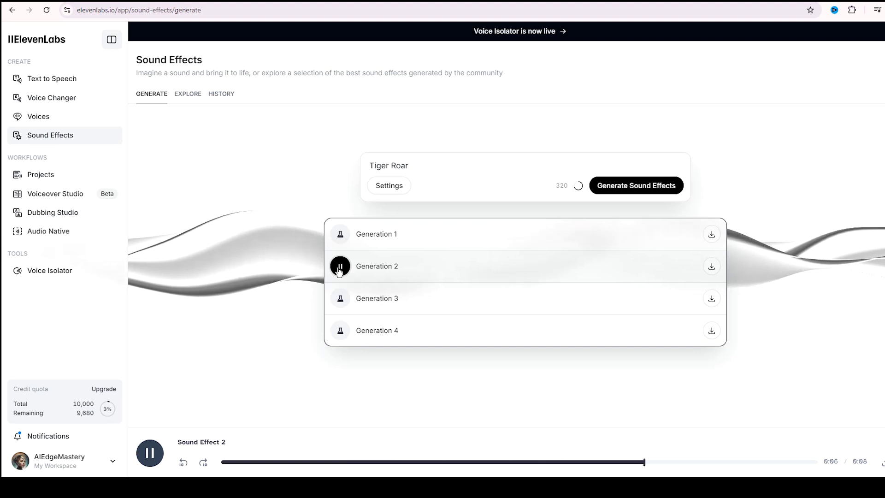
left_click(339, 268)
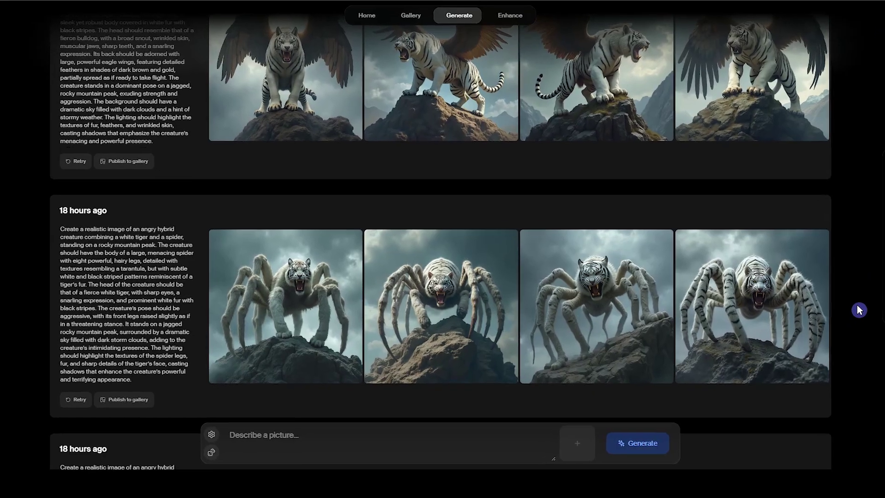
scroll(858, 310, "up", 5)
scroll(871, 302, "up", 3)
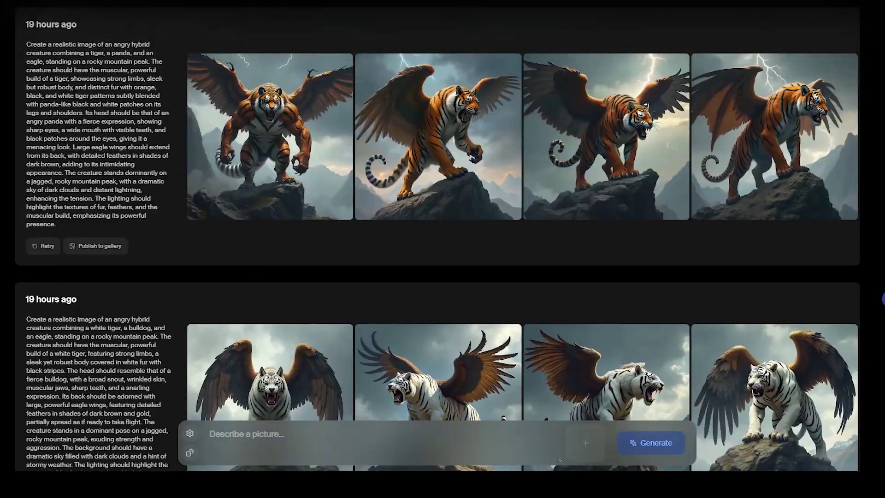
scroll(871, 302, "up", 2)
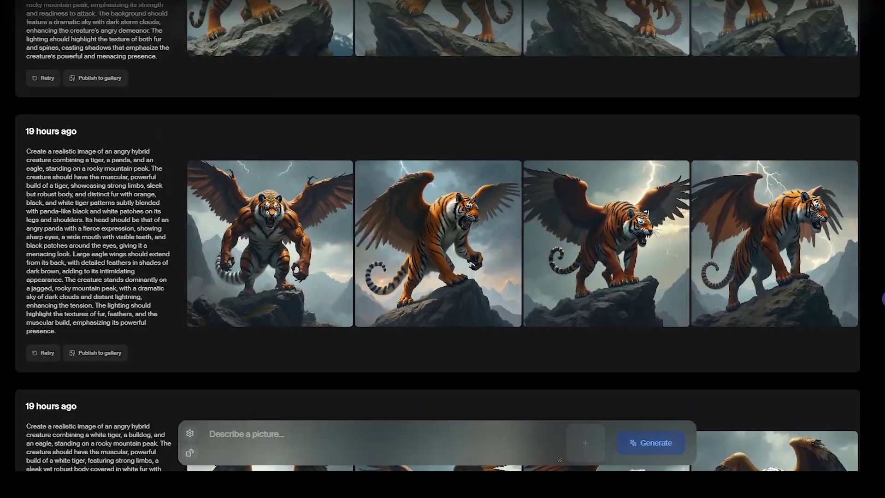